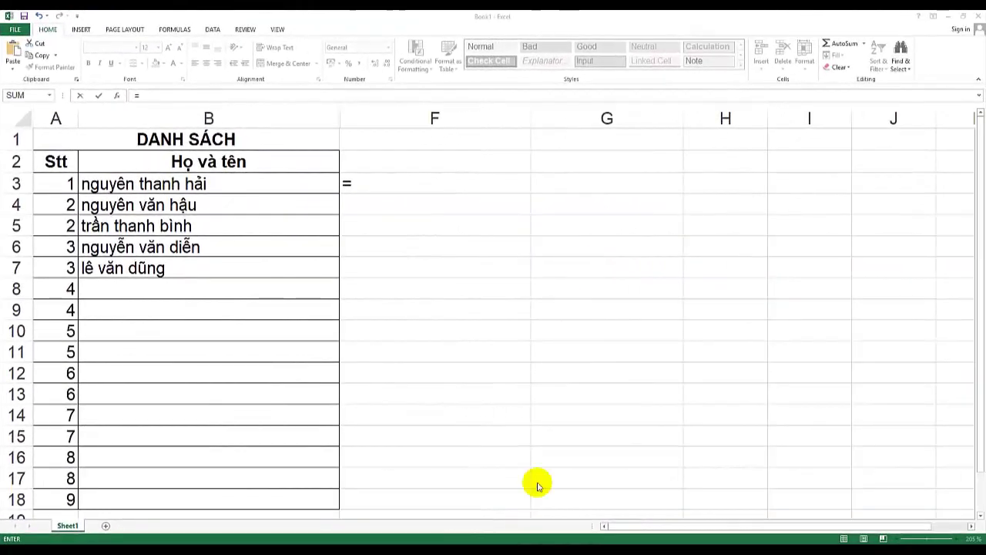
# - Switch to the Word document listing the LOWER, UPPER and PROPER function names
pyautogui.click(441, 468)
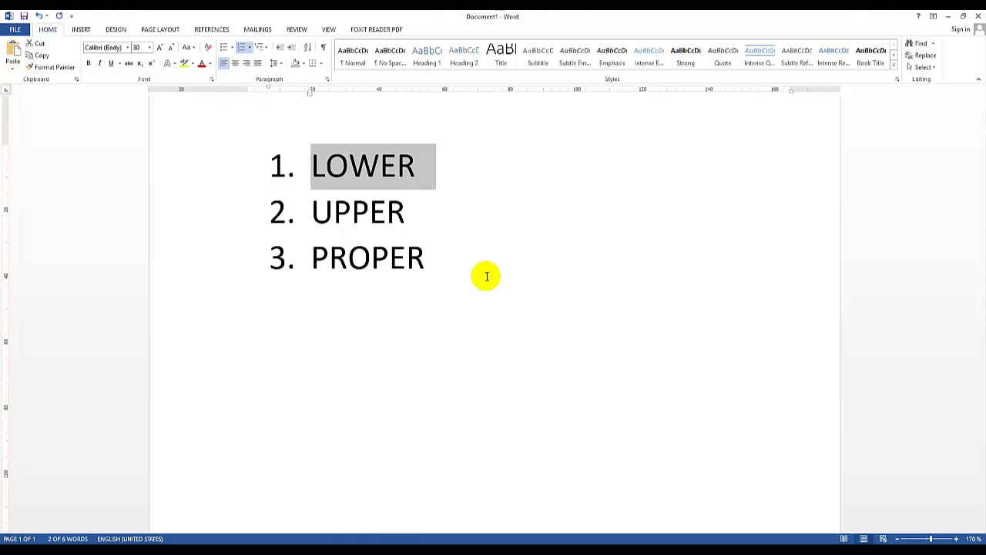
# - Highlight UPPER, PROPER and LOWER in turn in the Word list while explaining each
pyautogui.click(329, 254)
pyautogui.click(433, 250)
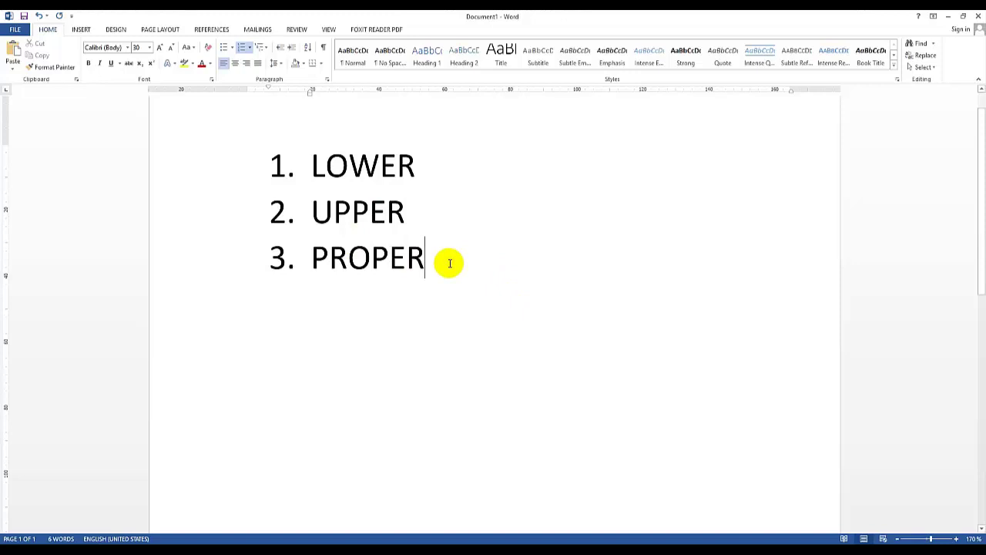
pyautogui.moveTo(311, 210)
pyautogui.mouseDown()
pyautogui.moveTo(406, 209)
pyautogui.moveTo(315, 209)
pyautogui.mouseUp()
pyautogui.click(378, 211)
pyautogui.click(329, 258)
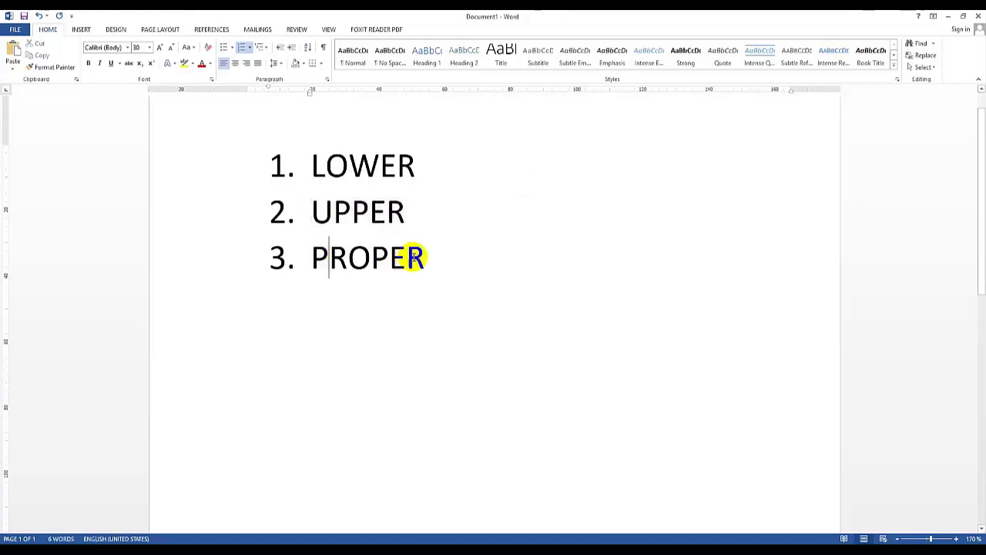
pyautogui.moveTo(422, 257); pyautogui.dragTo(308, 258)
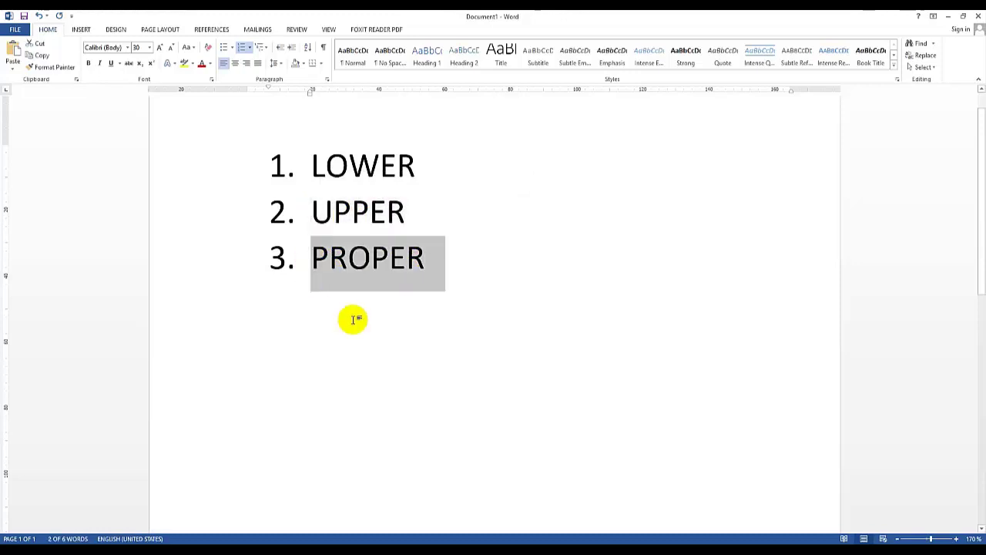
pyautogui.click(361, 249)
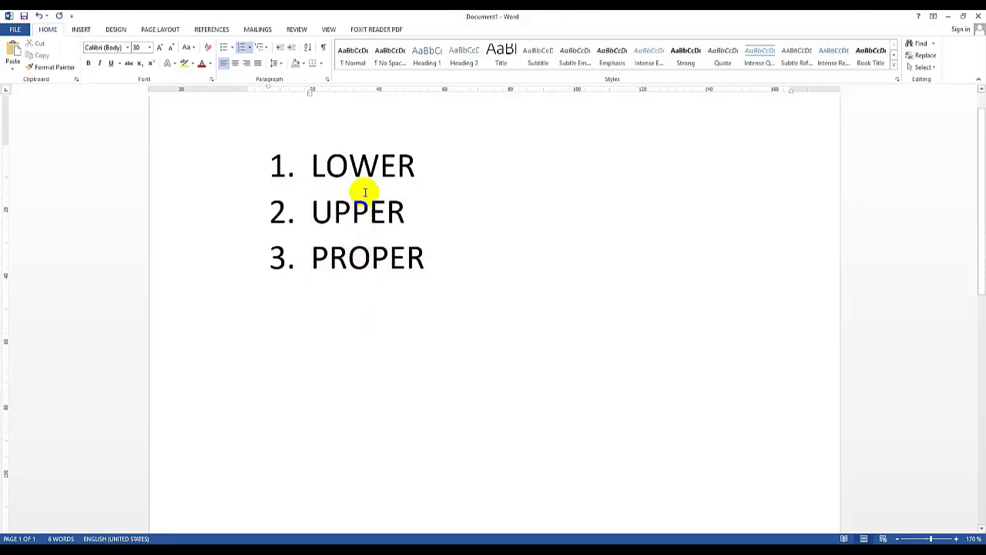
pyautogui.click(369, 166)
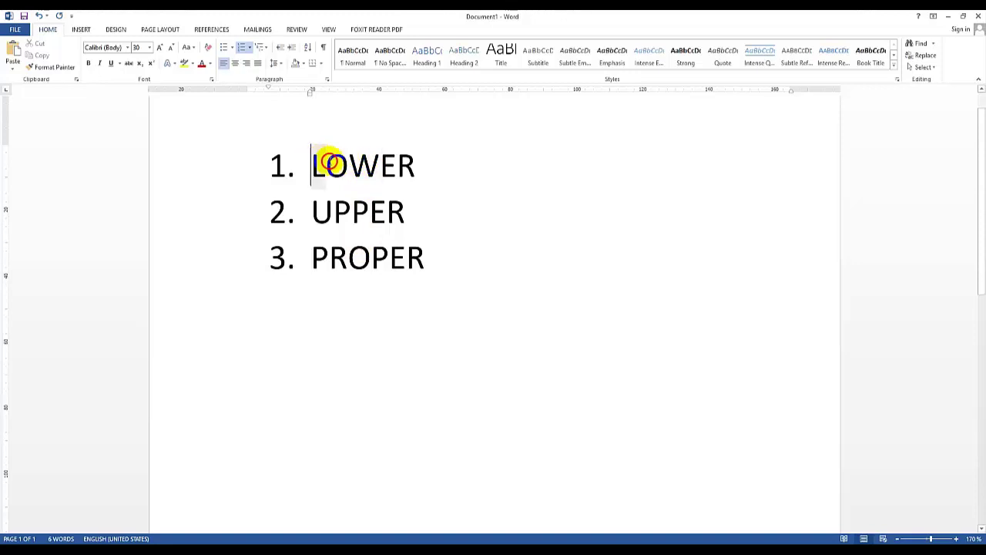
pyautogui.moveTo(312, 165); pyautogui.dragTo(406, 159)
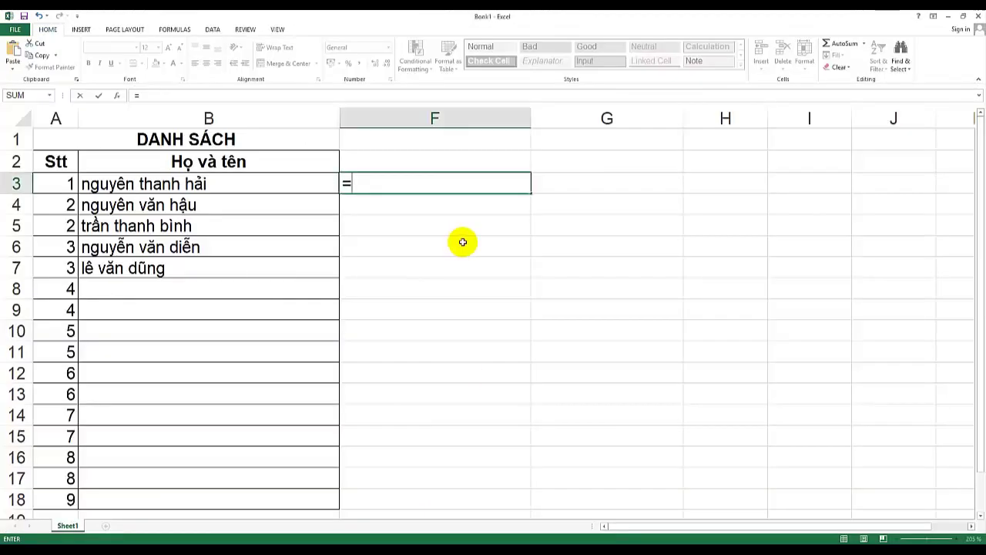
# - Cancel the pending entry in F3 and select the names in B3 through B7
pyautogui.press('Escape')
pyautogui.click(463, 242)
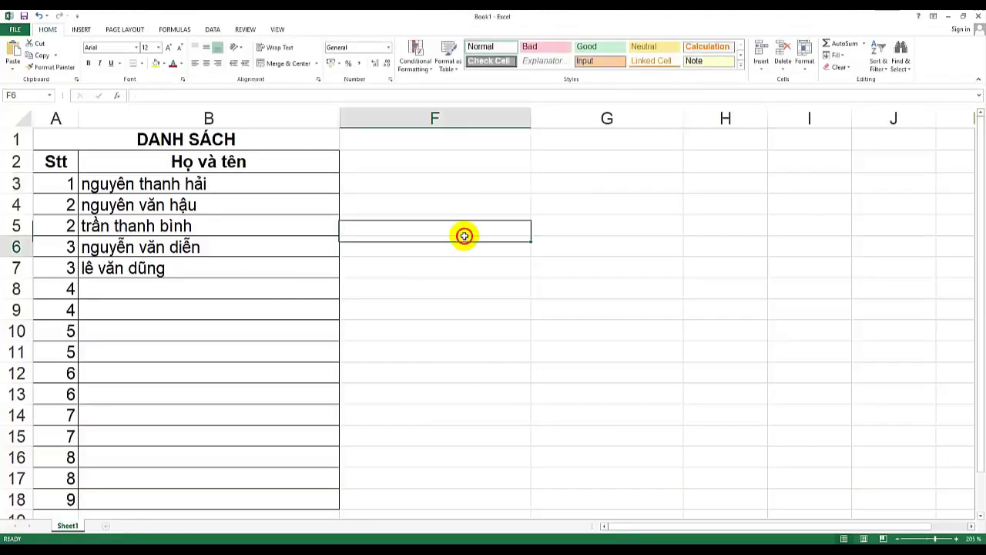
pyautogui.moveTo(273, 185)
pyautogui.mouseDown()
pyautogui.moveTo(288, 268)
pyautogui.moveTo(242, 184)
pyautogui.mouseUp()
pyautogui.click(261, 187)
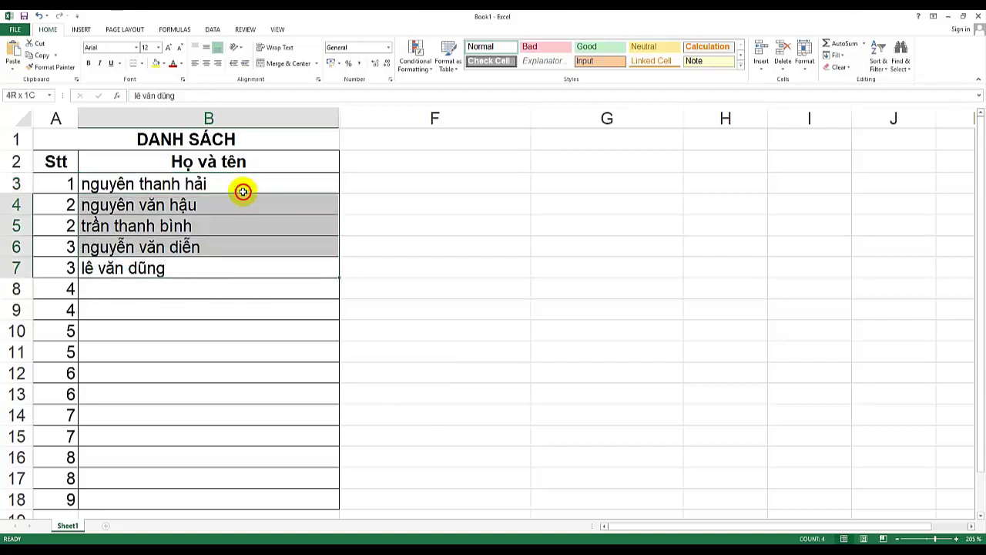
# - Enter =UPPER(B3) in cell F3
pyautogui.click(391, 180)
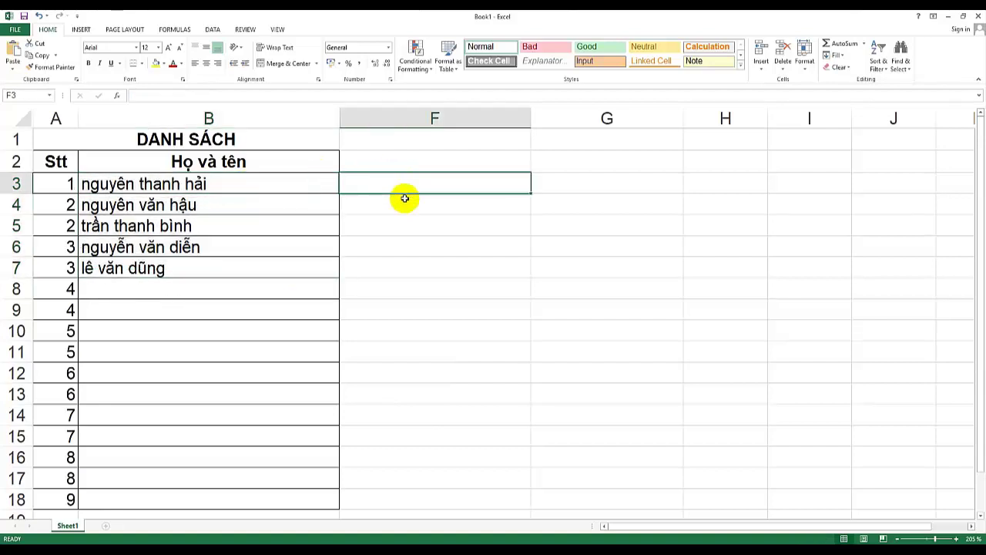
pyautogui.write('=')
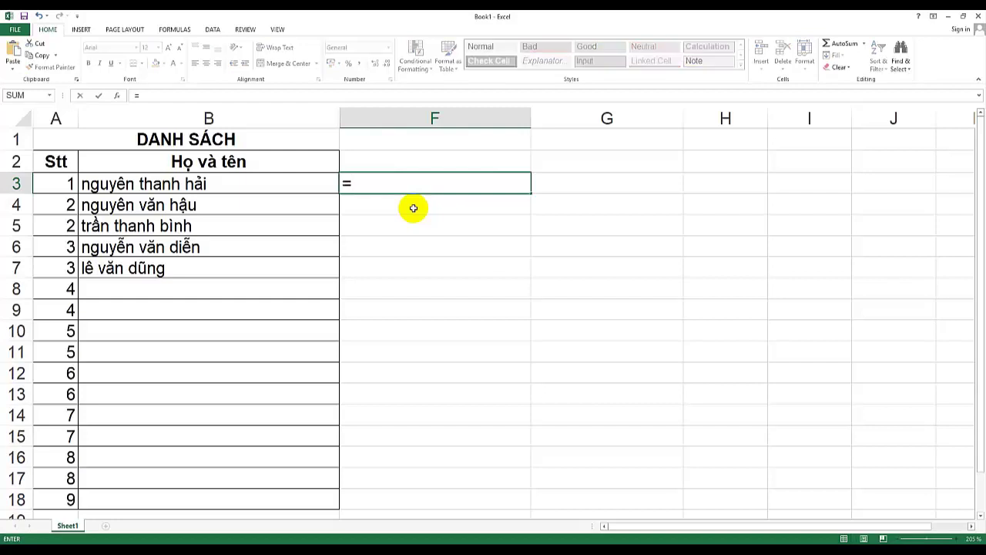
pyautogui.write('UP')
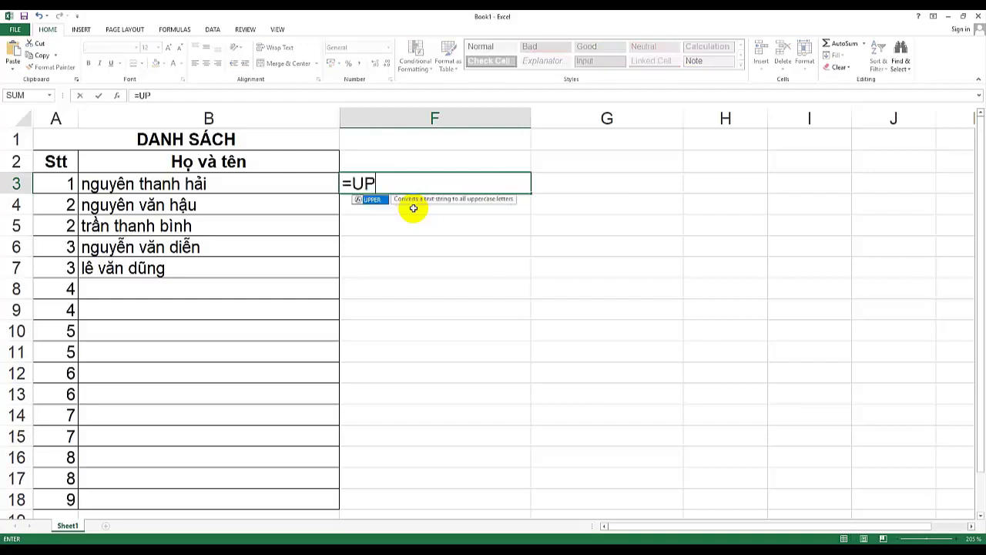
pyautogui.doubleClick(378, 200)
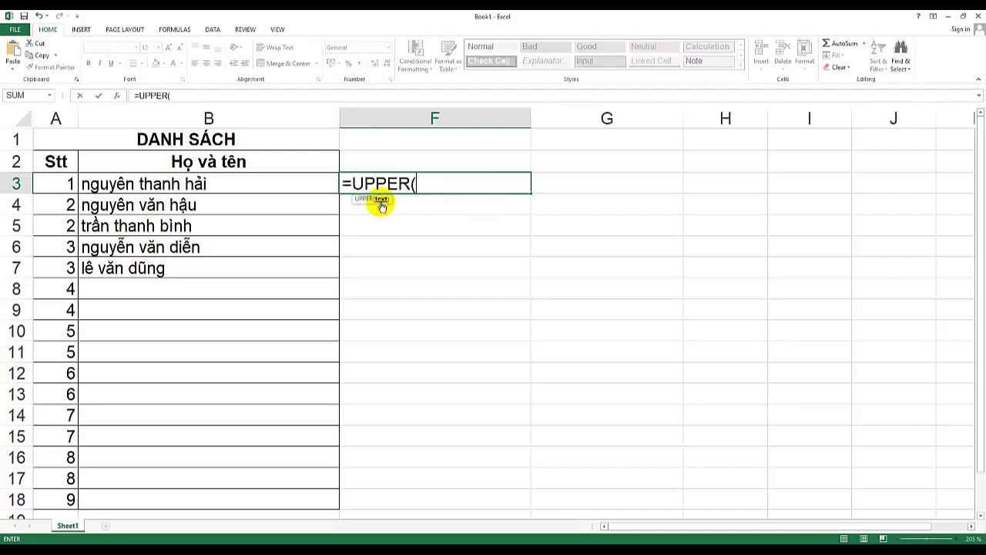
pyautogui.click(233, 181)
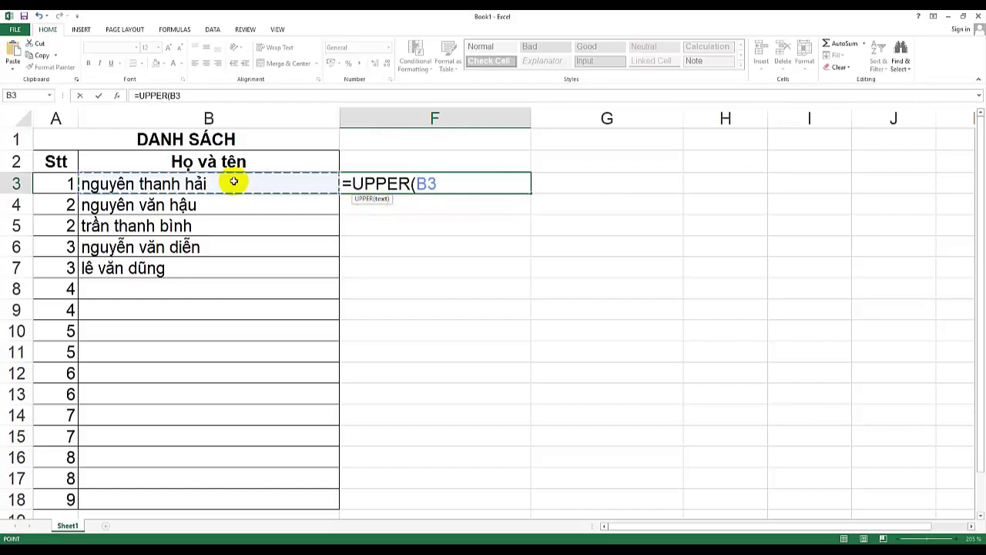
pyautogui.press('Return')
# - Copy the UPPER formula from F3 down to F7, then select G3
pyautogui.click(460, 184)
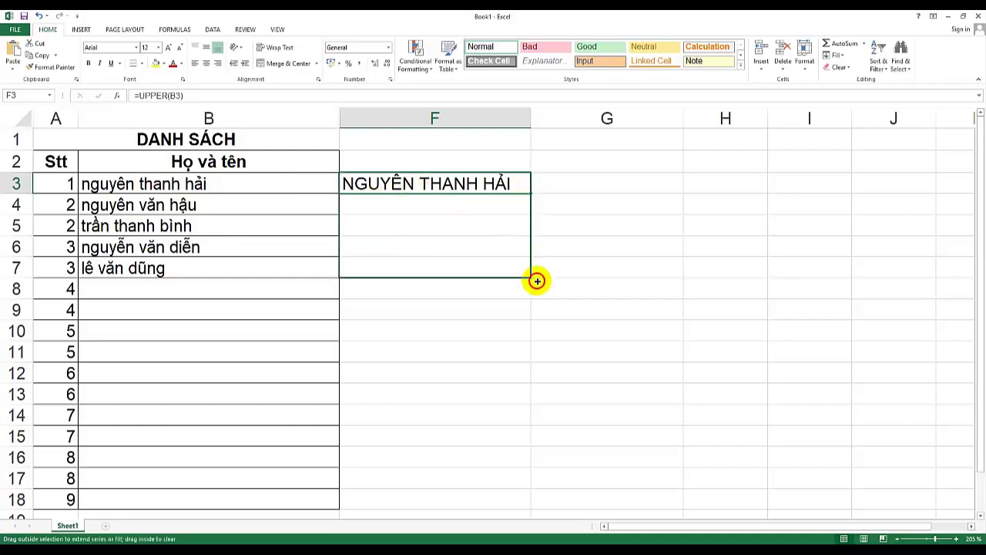
pyautogui.moveTo(531, 193); pyautogui.dragTo(534, 277)
pyautogui.click(474, 264)
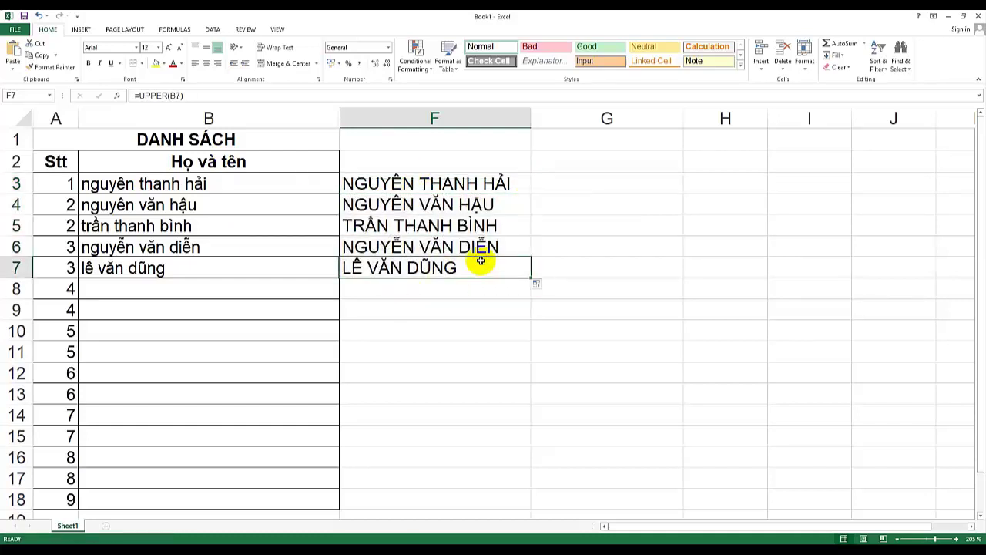
pyautogui.click(544, 182)
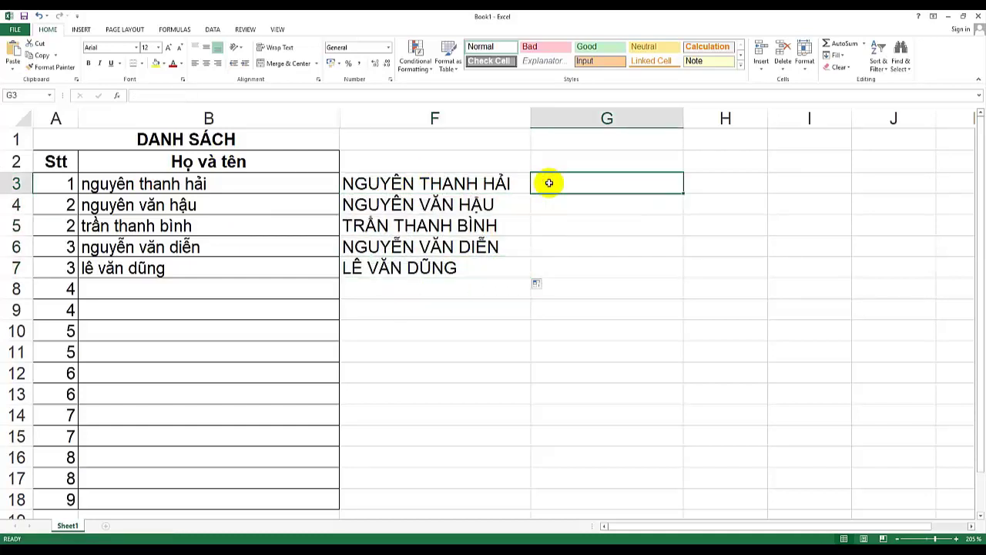
pyautogui.click(440, 182)
pyautogui.click(550, 181)
# - Enter =LOWER(F3) in cell G3
pyautogui.write('=L')
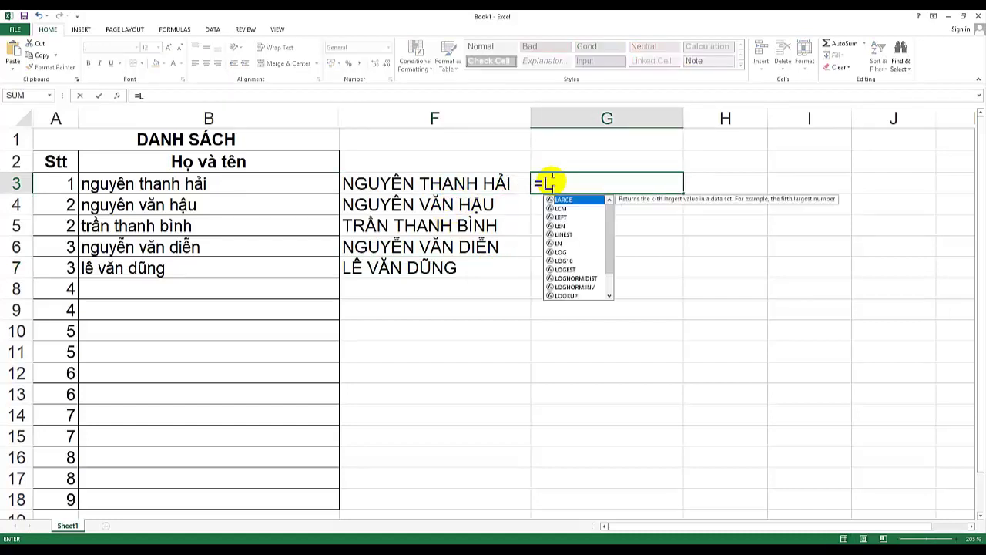
pyautogui.write('OW')
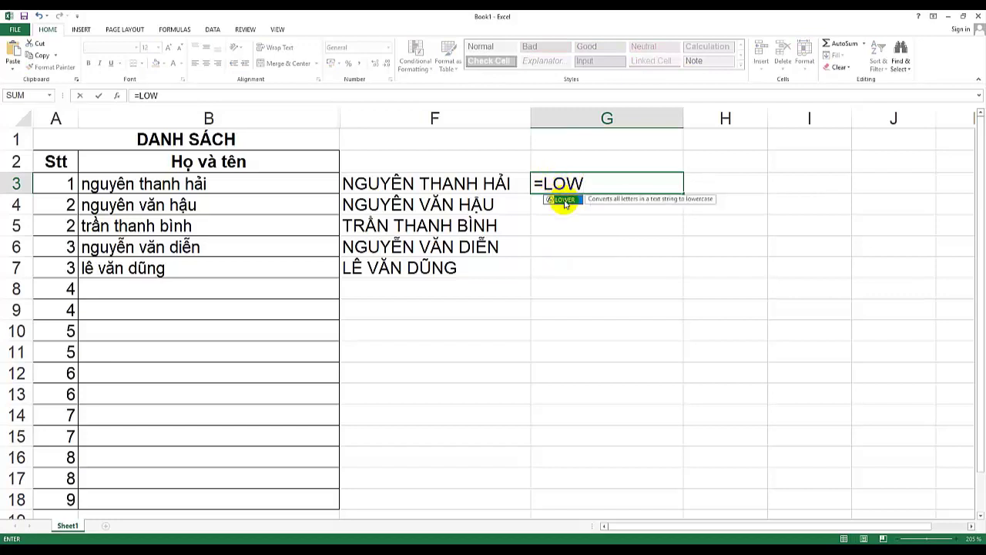
pyautogui.doubleClick(564, 199)
pyautogui.click(495, 182)
pyautogui.press('Return')
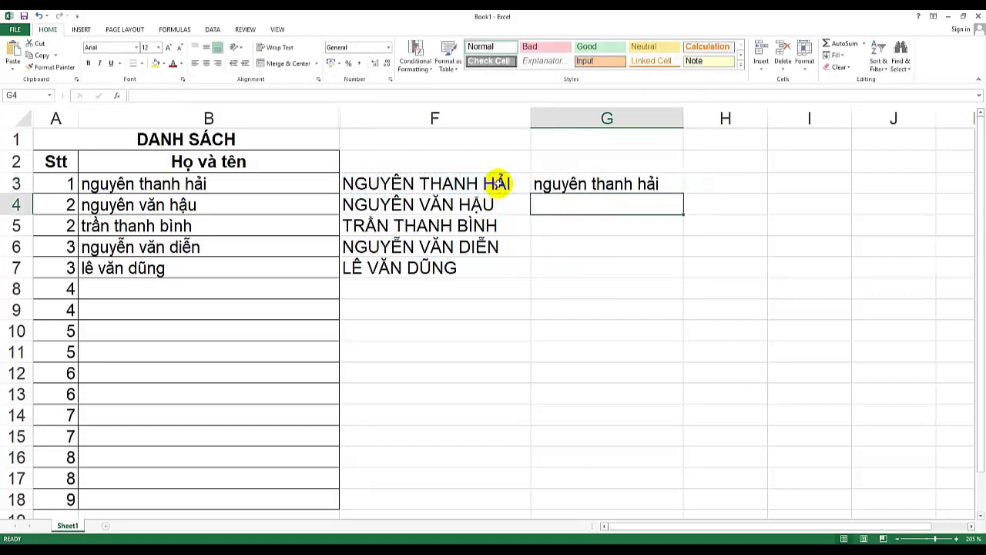
# - Copy the LOWER formula down to G7 and widen column H to fit the names
pyautogui.click(627, 185)
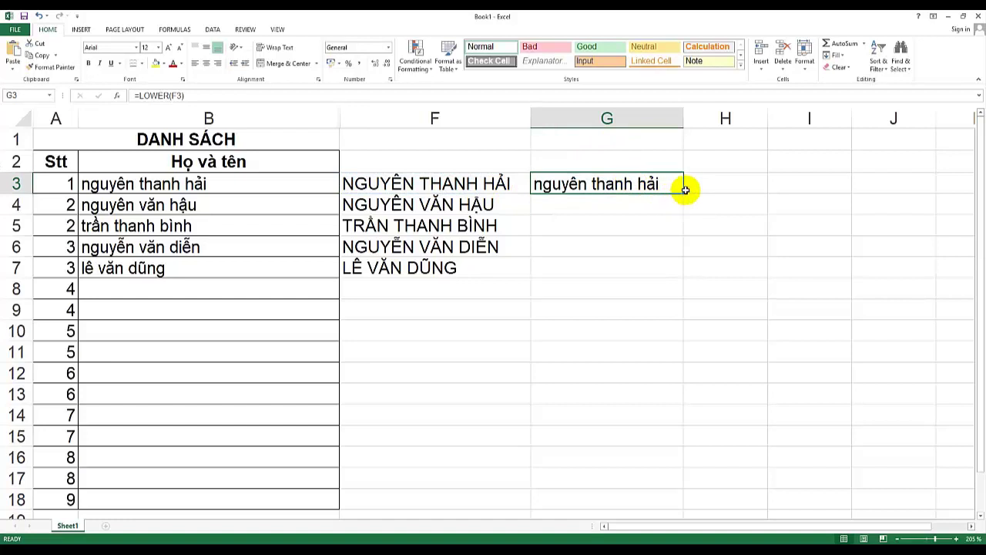
pyautogui.moveTo(684, 195); pyautogui.dragTo(693, 274)
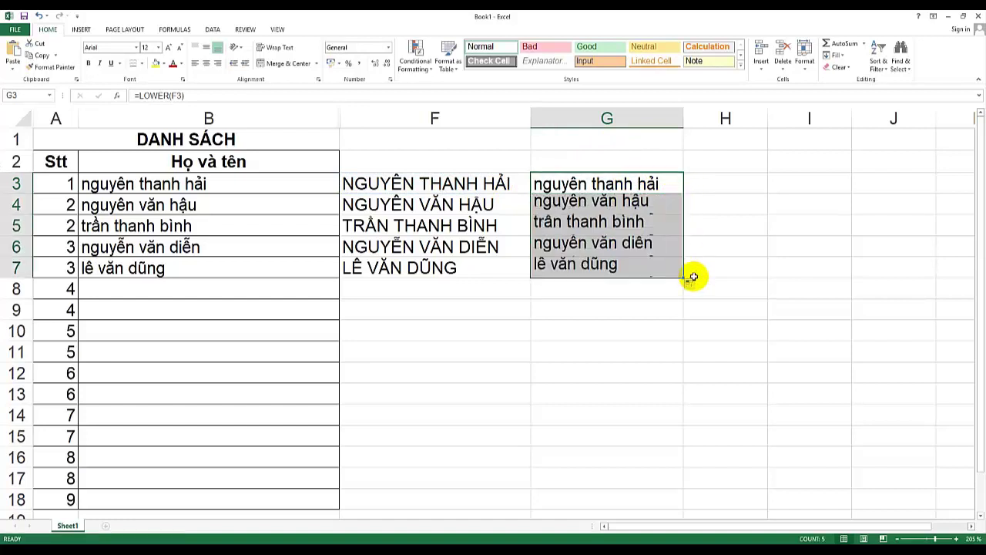
pyautogui.click(626, 185)
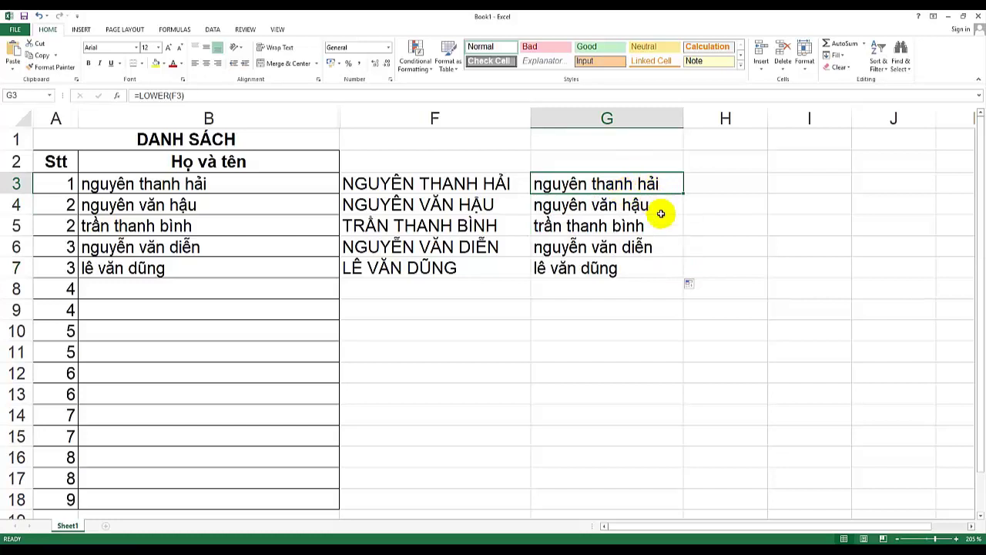
pyautogui.moveTo(767, 119); pyautogui.dragTo(830, 121)
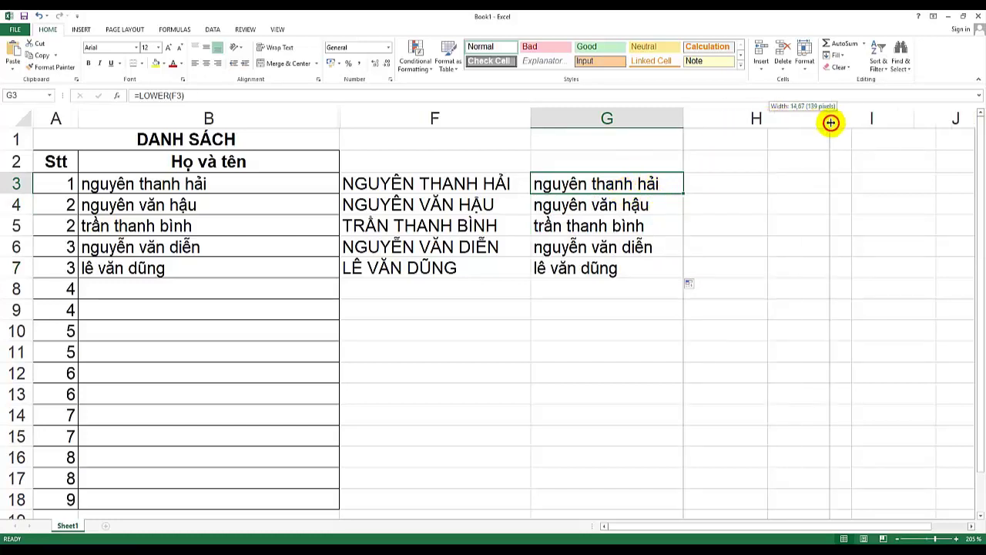
pyautogui.click(752, 182)
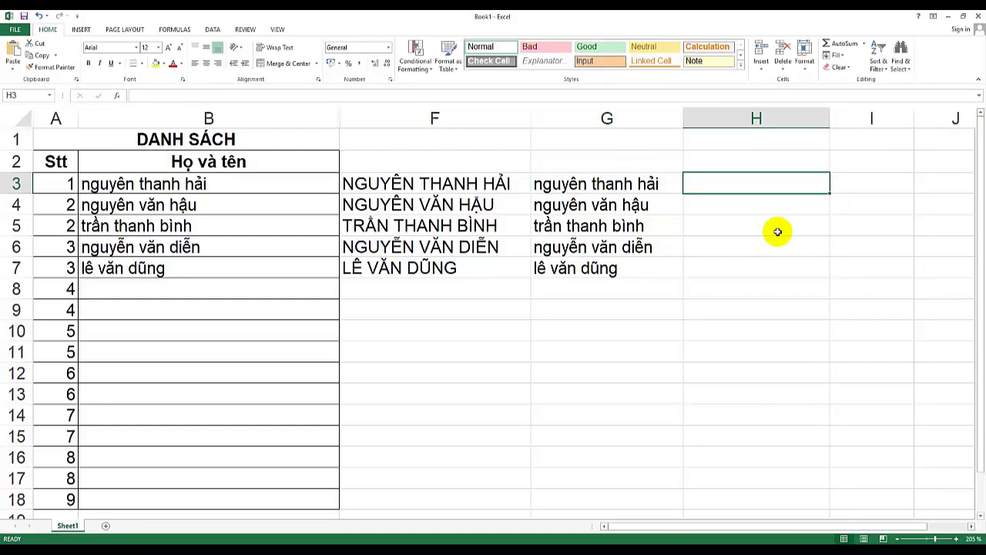
# - Enter =PROPER(F3) in cell H3 and check the formula
pyautogui.write('=P')
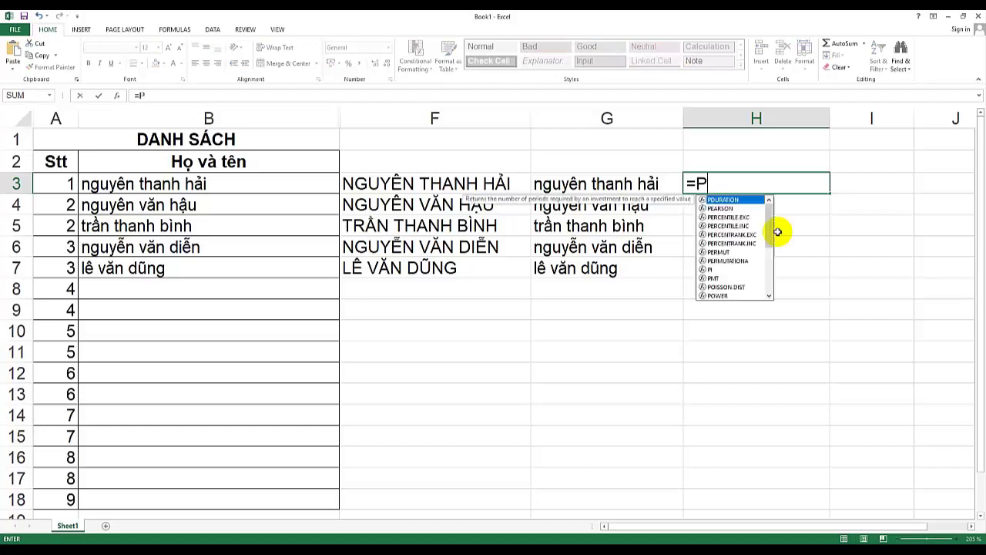
pyautogui.write('RO')
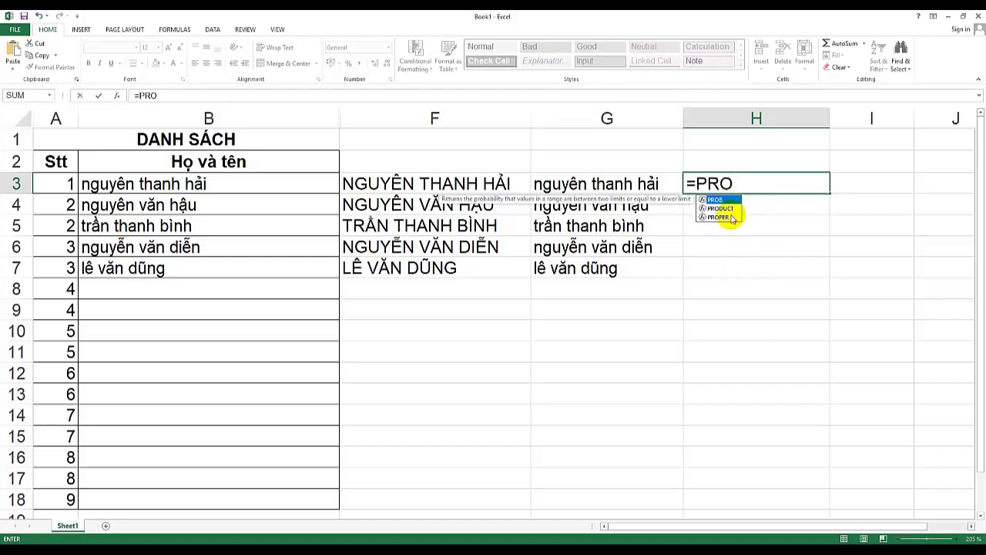
pyautogui.doubleClick(722, 217)
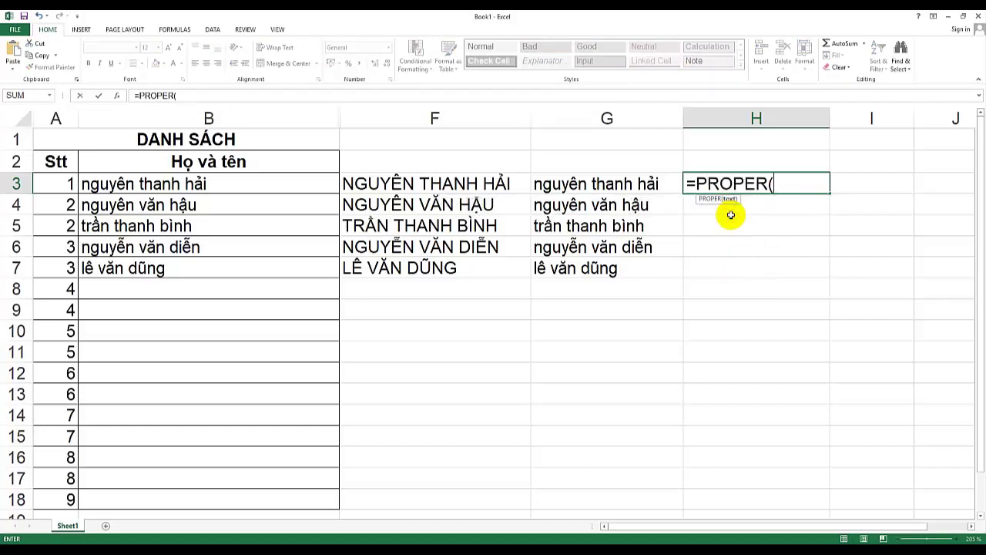
pyautogui.click(426, 182)
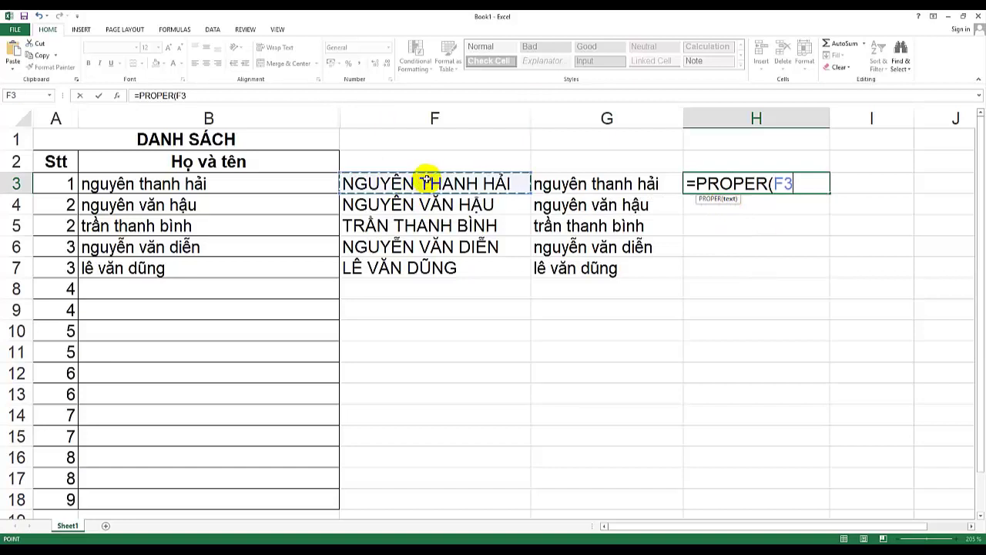
pyautogui.press('Return')
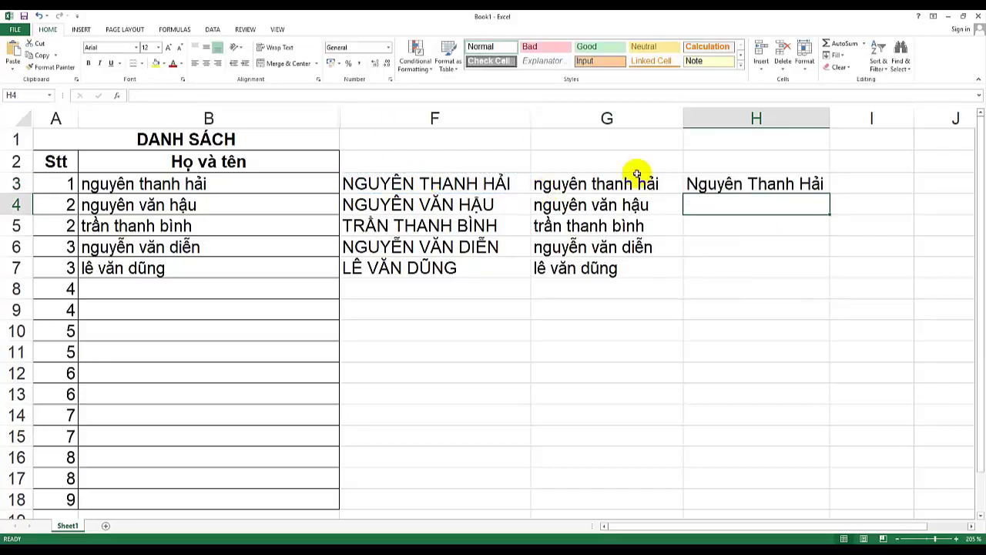
pyautogui.doubleClick(765, 183)
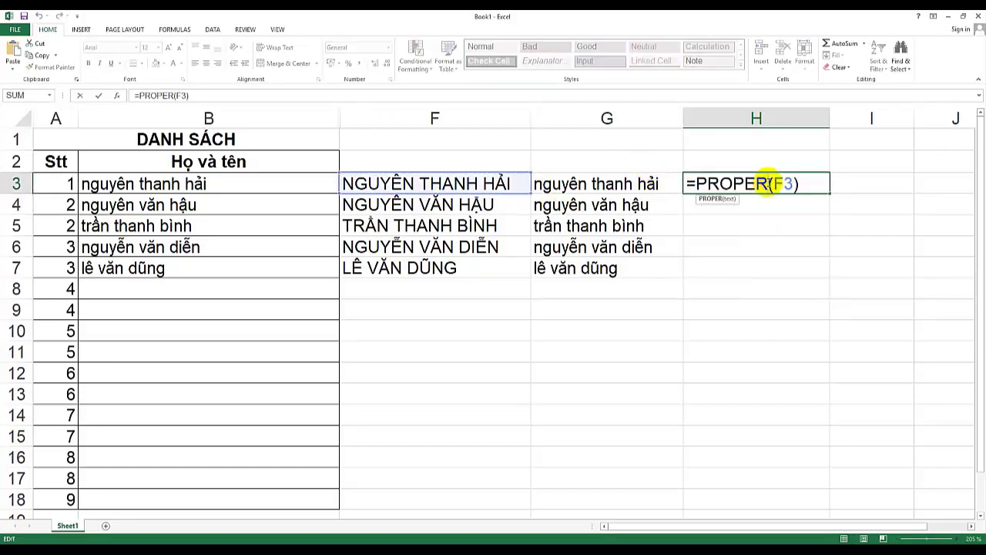
pyautogui.press('Escape')
# - Copy the PROPER formula down to H7 and select the results H3:H7
pyautogui.moveTo(831, 191)
pyautogui.mouseDown()
pyautogui.moveTo(832, 277)
pyautogui.moveTo(781, 246)
pyautogui.mouseUp()
pyautogui.click(788, 205)
pyautogui.click(770, 185)
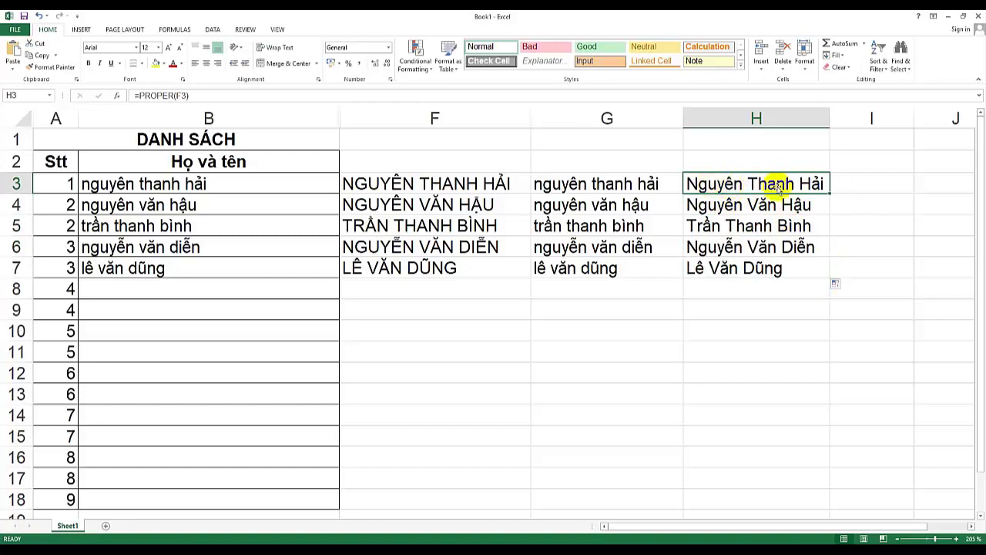
pyautogui.click(728, 204)
pyautogui.moveTo(758, 185); pyautogui.dragTo(781, 274)
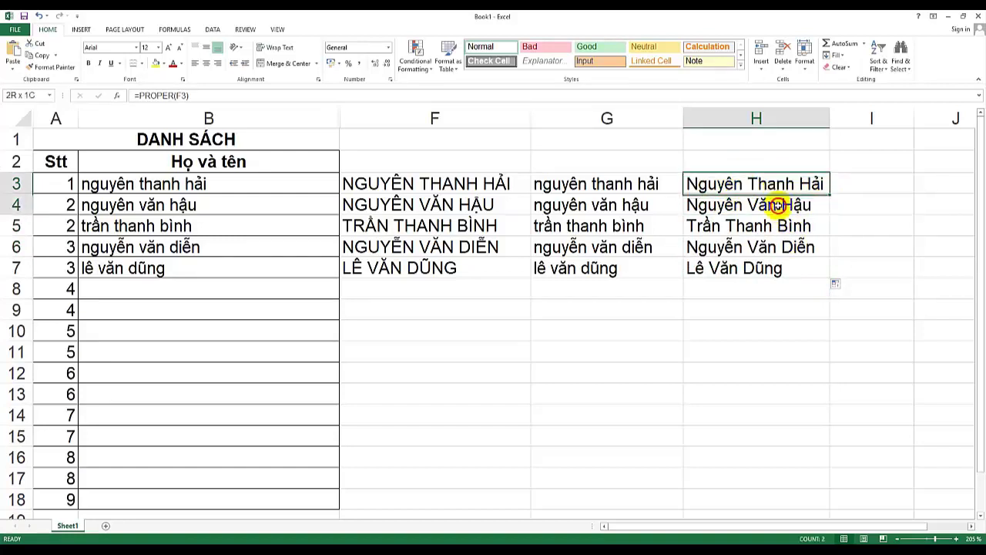
# - Change the H3 formula to =PROPER(G3) and copy it down to H7
pyautogui.doubleClick(763, 183)
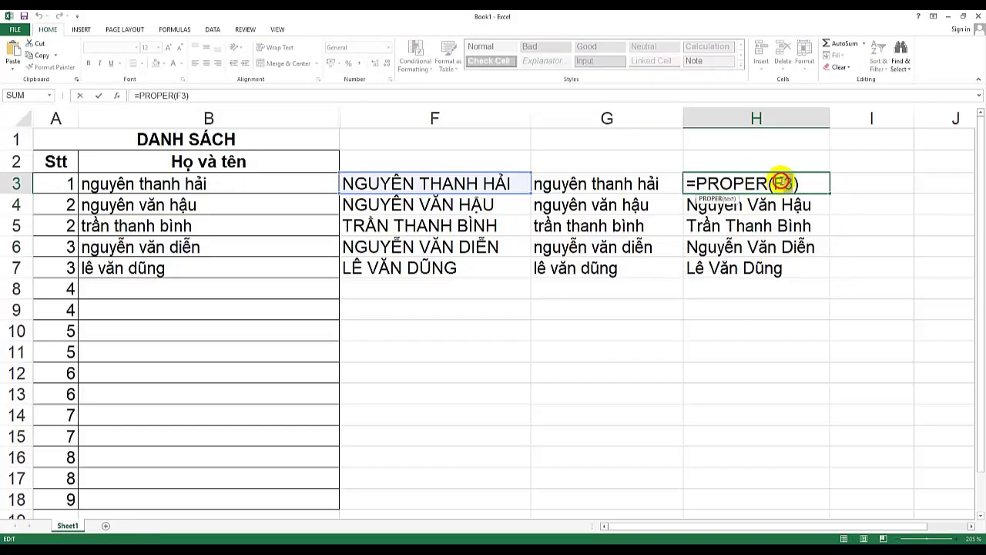
pyautogui.doubleClick(785, 182)
pyautogui.click(668, 182)
pyautogui.press('Return')
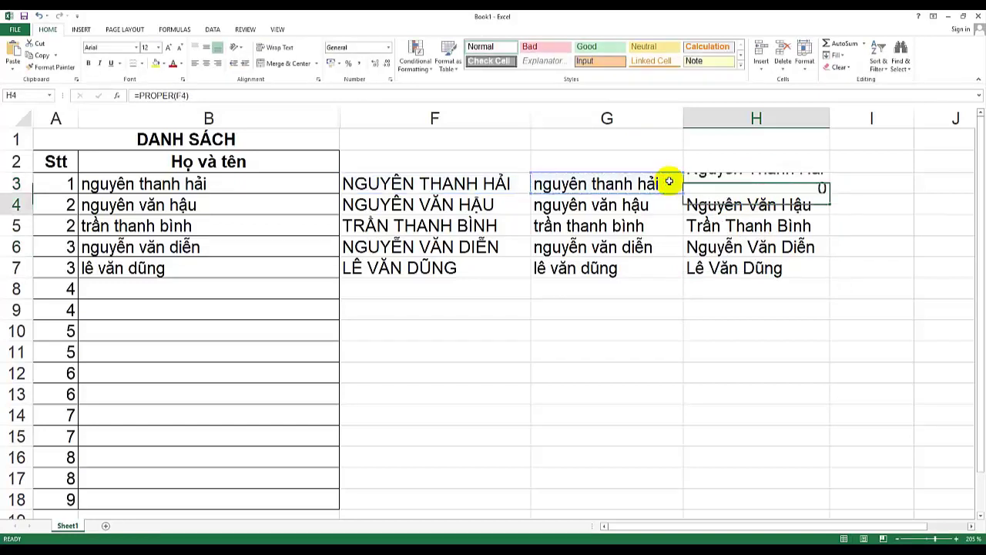
pyautogui.click(818, 191)
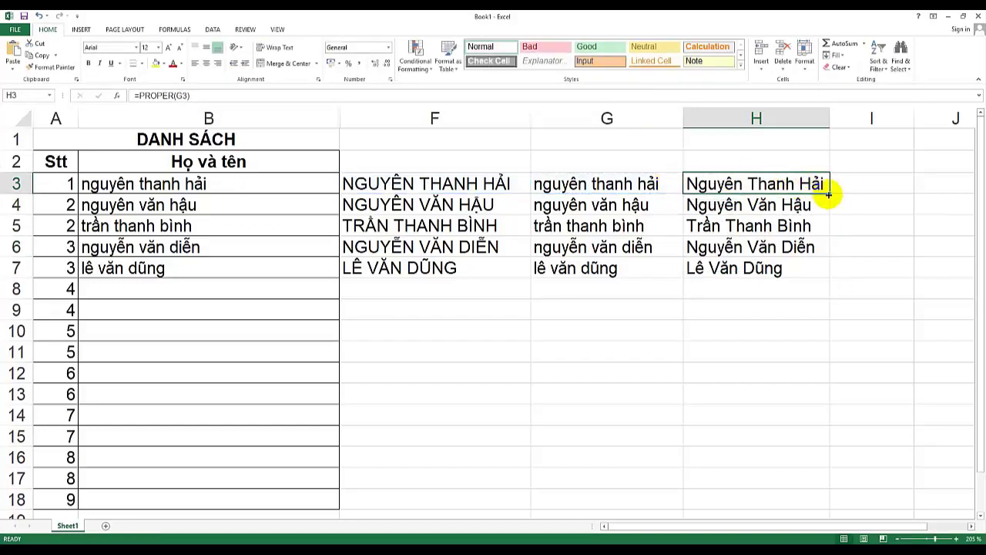
pyautogui.moveTo(829, 193); pyautogui.dragTo(830, 271)
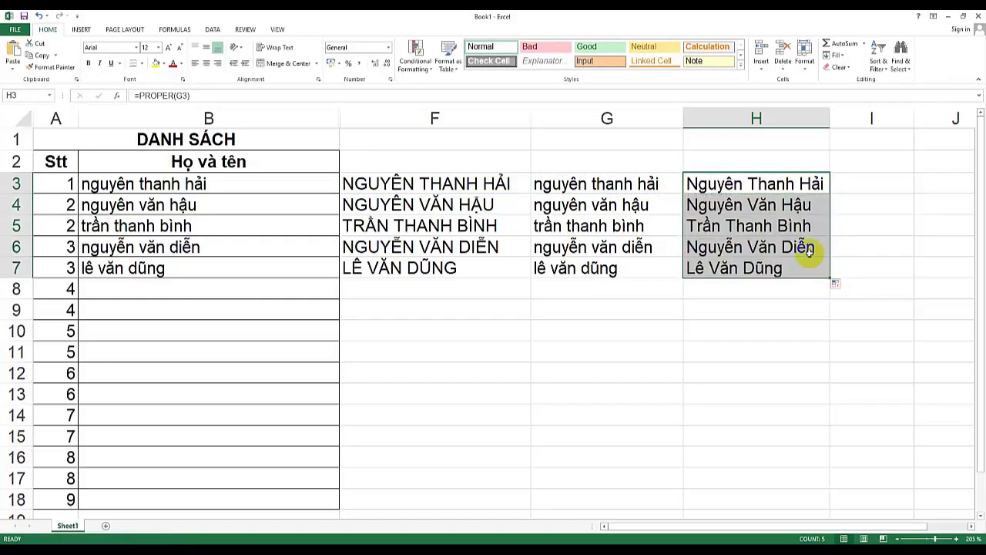
pyautogui.click(805, 247)
pyautogui.click(660, 218)
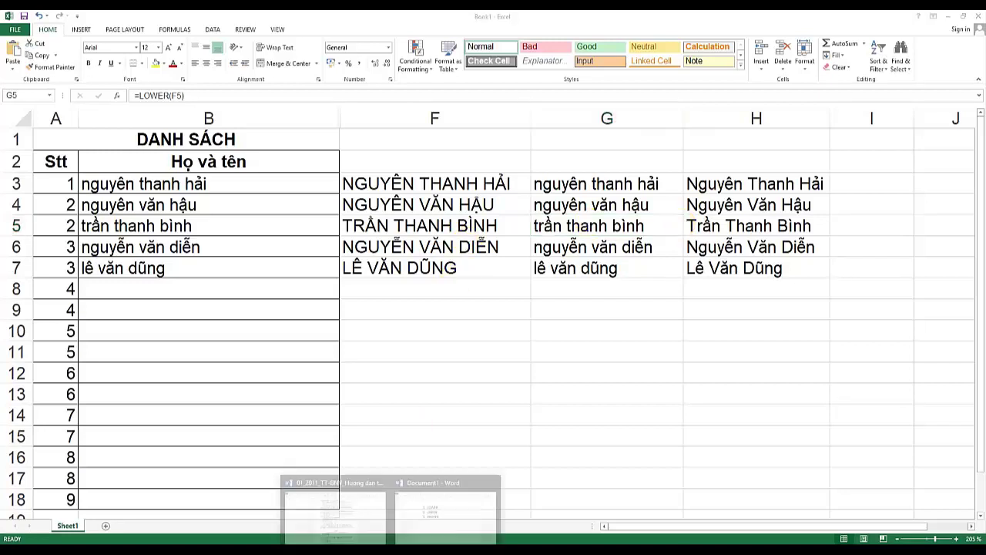
pyautogui.click(418, 510)
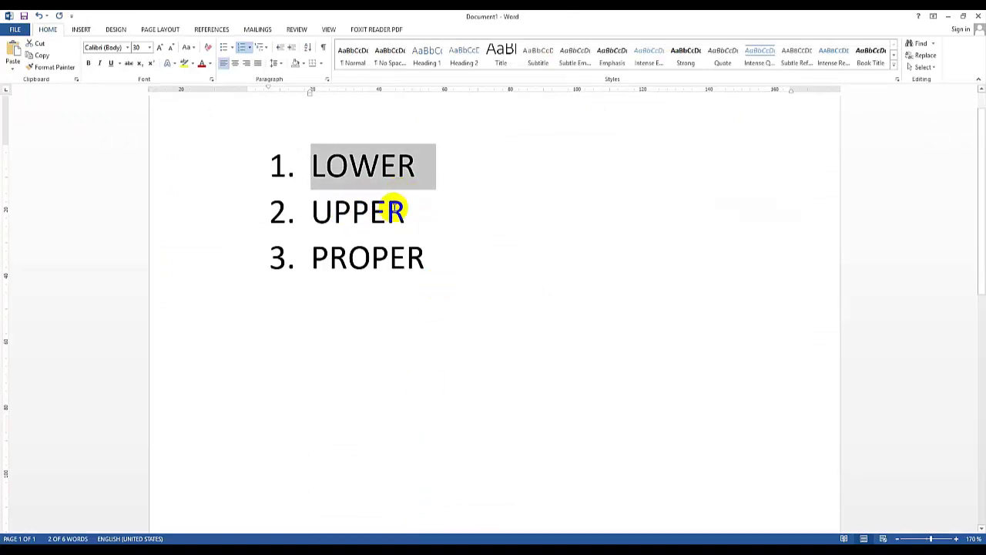
pyautogui.moveTo(420, 210)
pyautogui.mouseDown()
pyautogui.moveTo(295, 208)
pyautogui.moveTo(411, 211)
pyautogui.mouseUp()
pyautogui.click(323, 213)
pyautogui.click(348, 164)
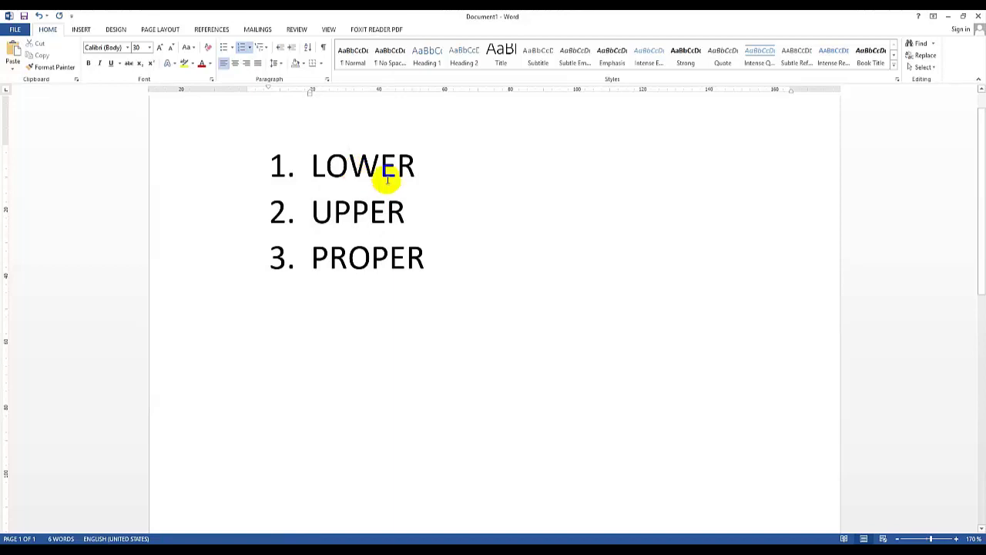
pyautogui.moveTo(418, 162); pyautogui.dragTo(315, 162)
pyautogui.click(315, 164)
pyautogui.moveTo(418, 162); pyautogui.dragTo(311, 164)
pyautogui.click(372, 257)
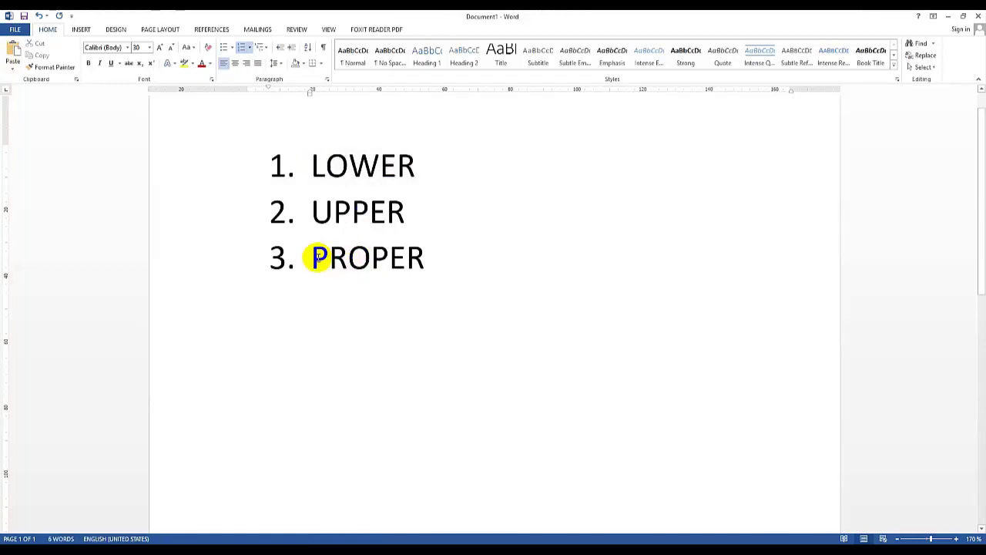
pyautogui.moveTo(425, 260); pyautogui.dragTo(282, 165)
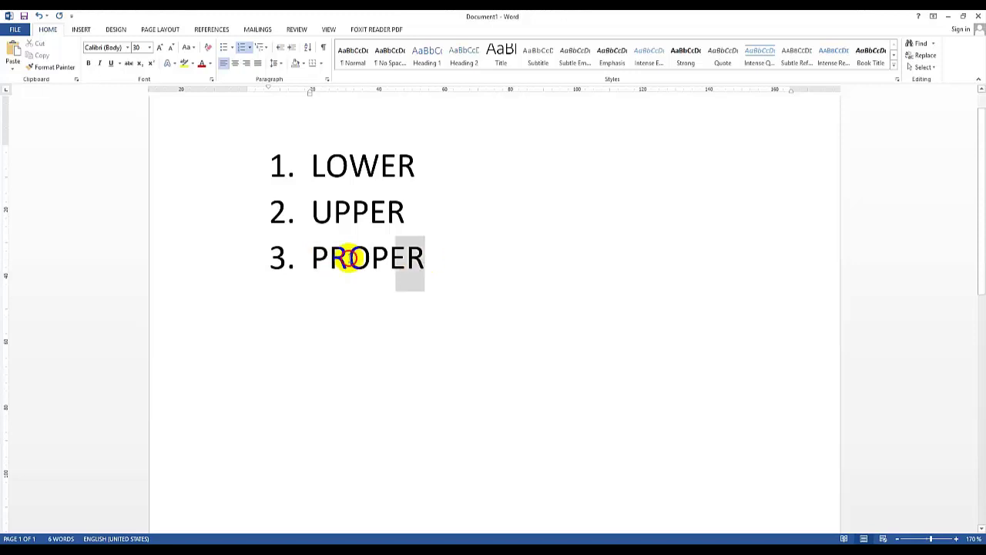
pyautogui.click(339, 255)
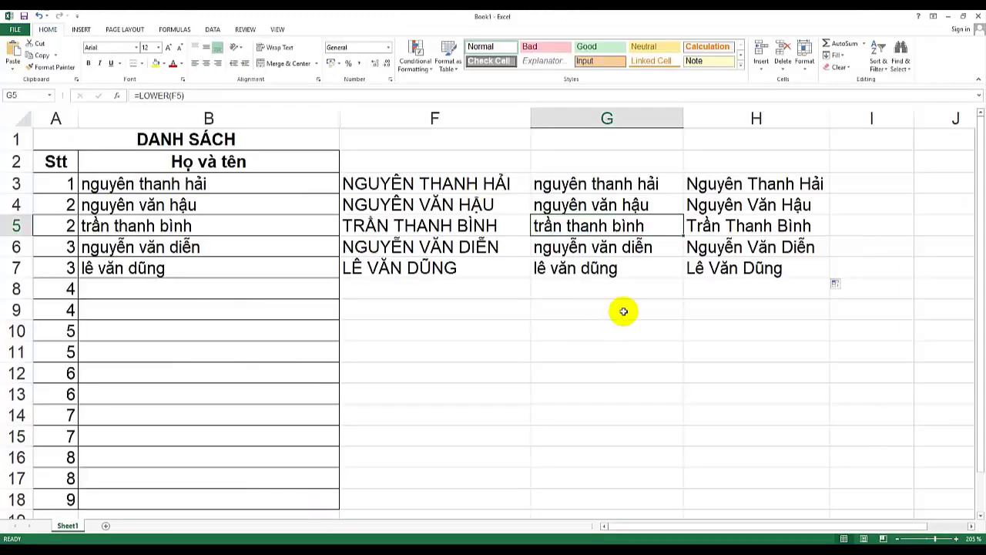
pyautogui.click(638, 270)
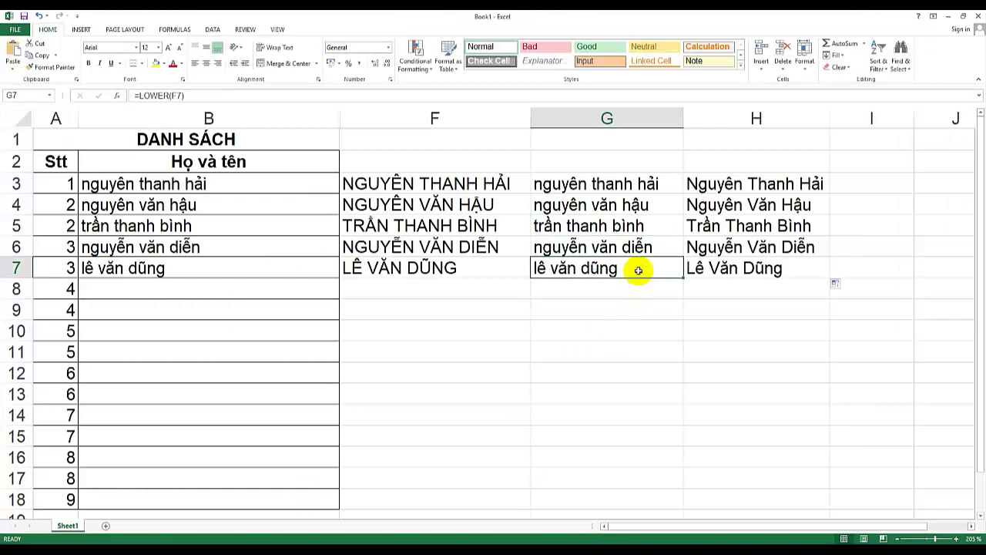